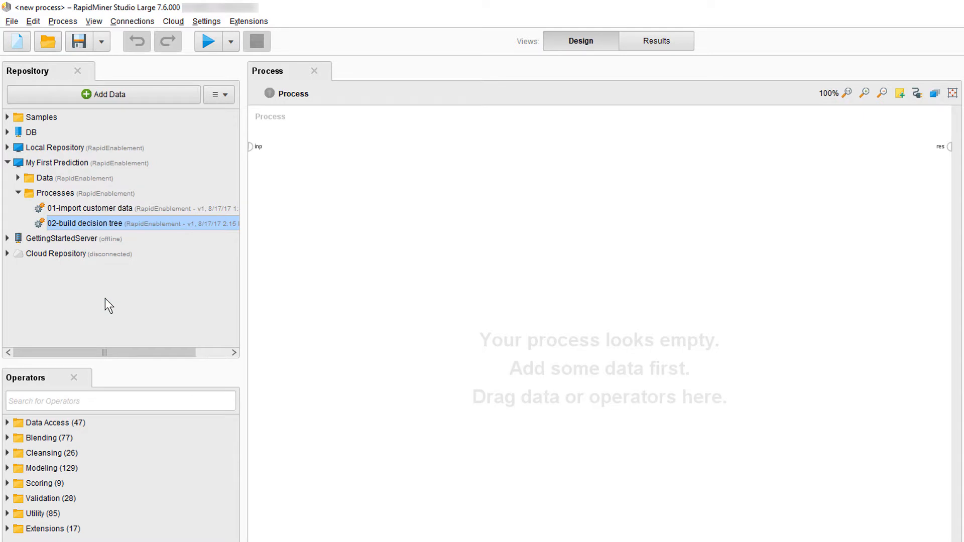
Paste a copy of the 02-build decision tree process into the Processes folder, inserting it as a separate entry.
right_click(60, 194)
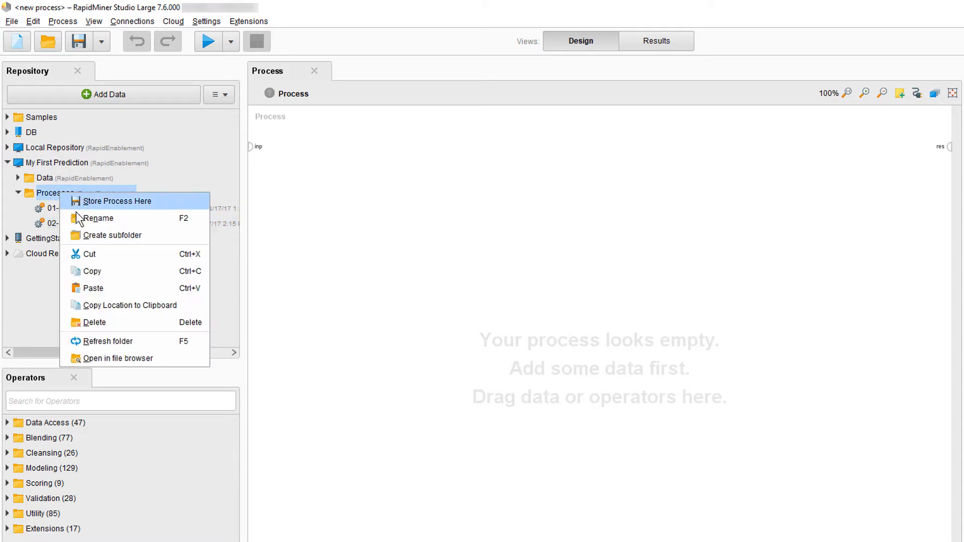
click(105, 288)
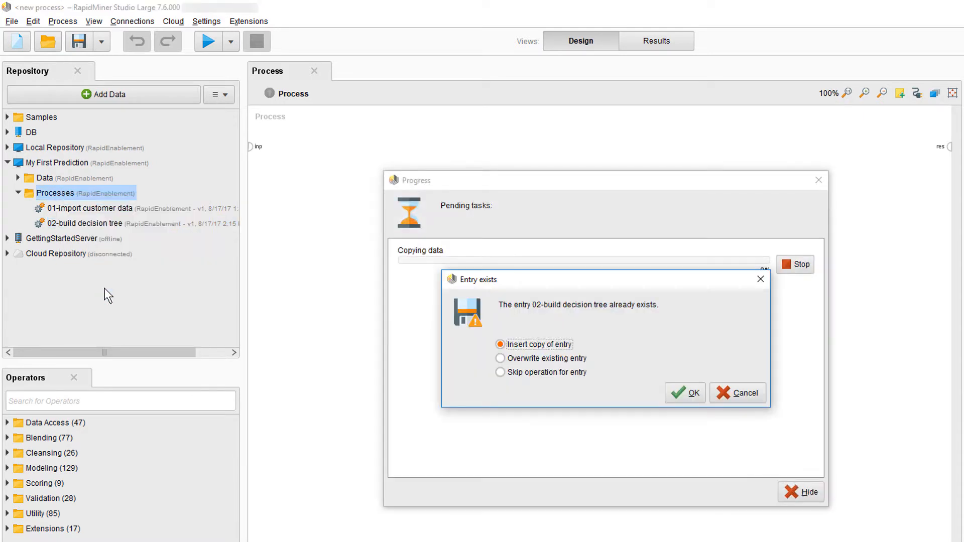
click(684, 396)
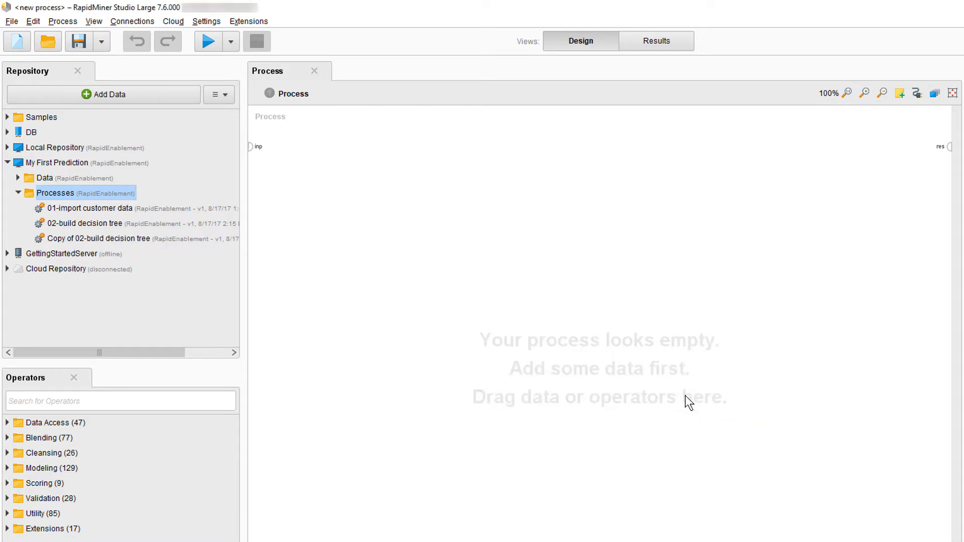
Rename the copied decision tree process to "03-apply the model" and open it.
click(87, 236)
right_click(88, 237)
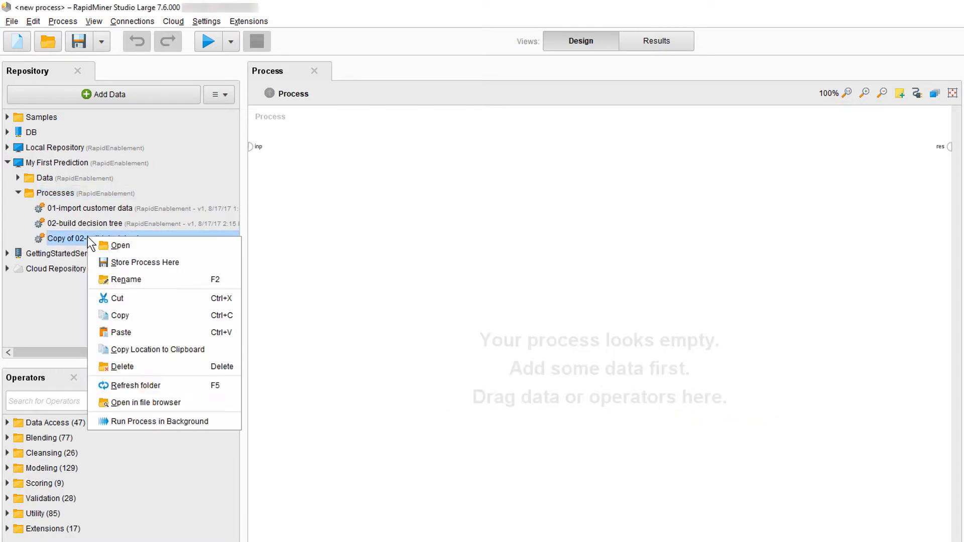
click(126, 280)
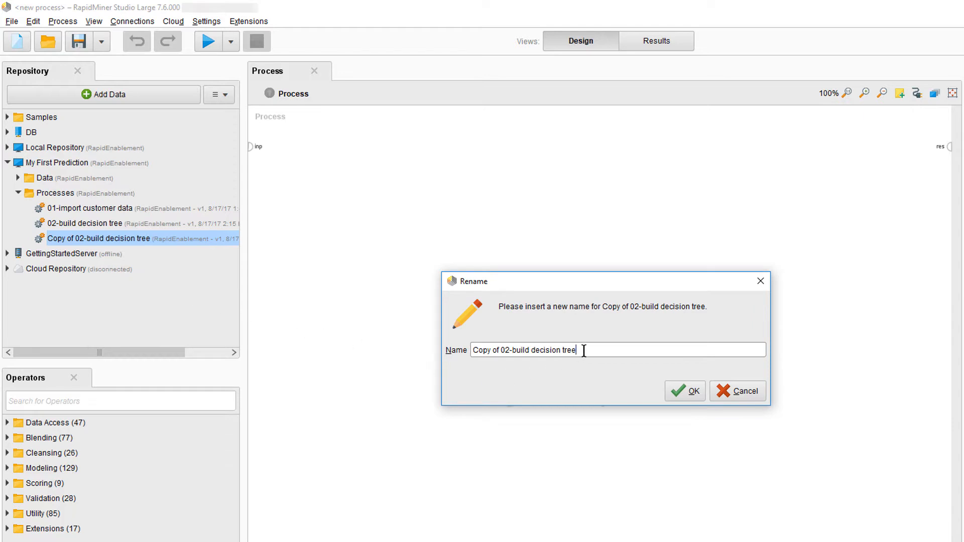
drag(584, 350, 459, 347)
text(03-apply the model)
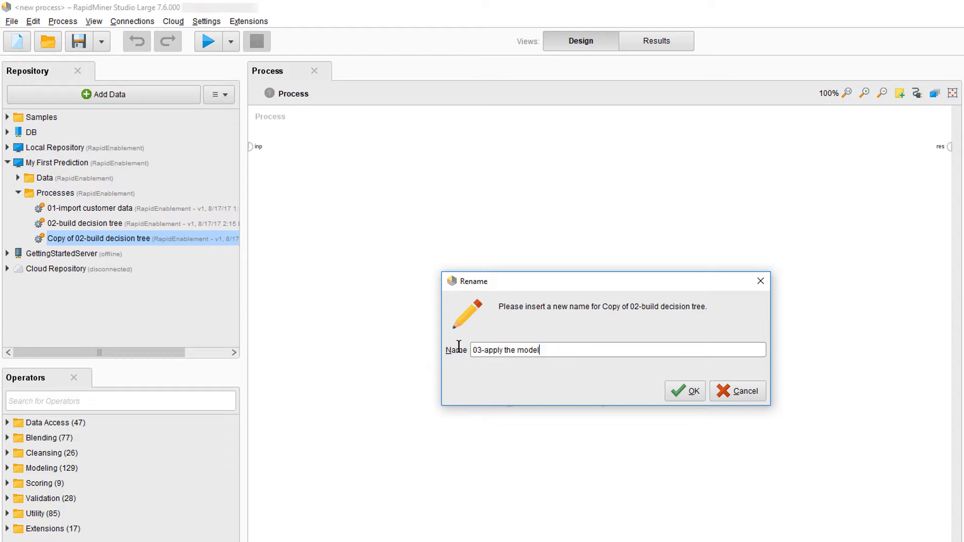
click(683, 396)
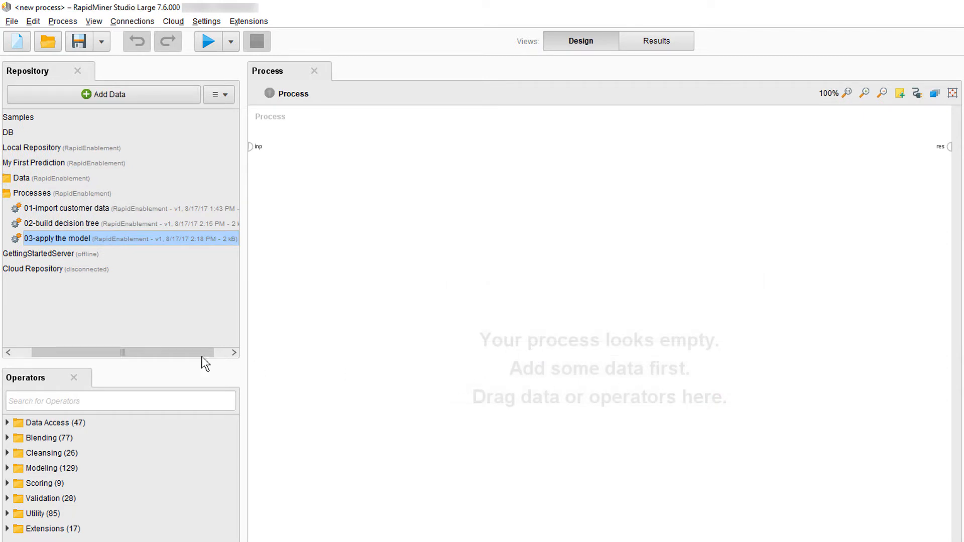
drag(171, 351, 74, 341)
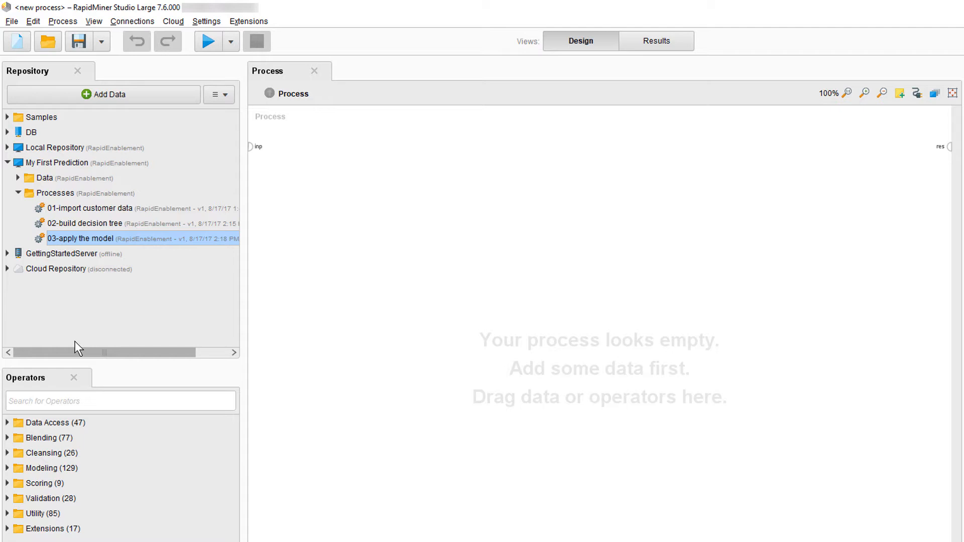
double_click(65, 237)
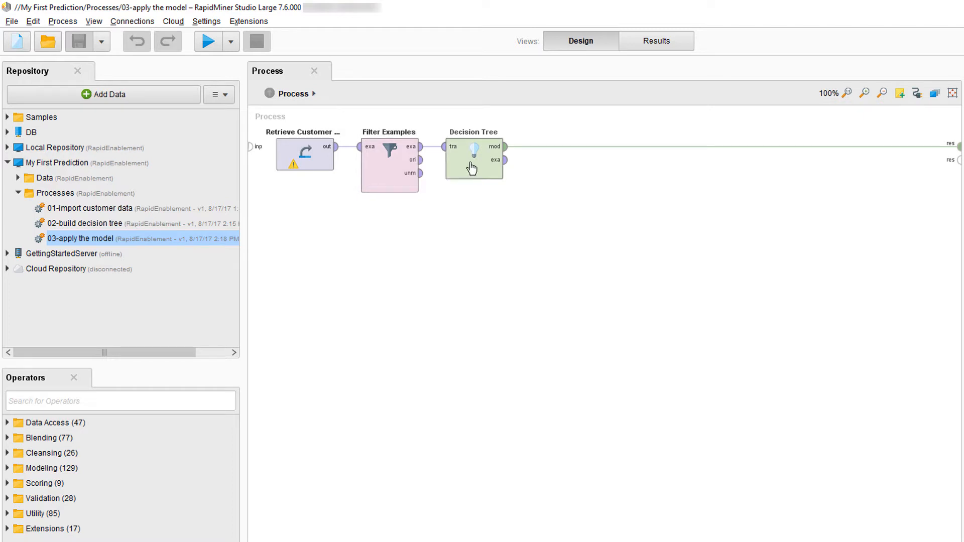
Inspect the metadata of the Retrieve Customer data operator's output, including attribute roles, types, ranges and missing values.
click(308, 160)
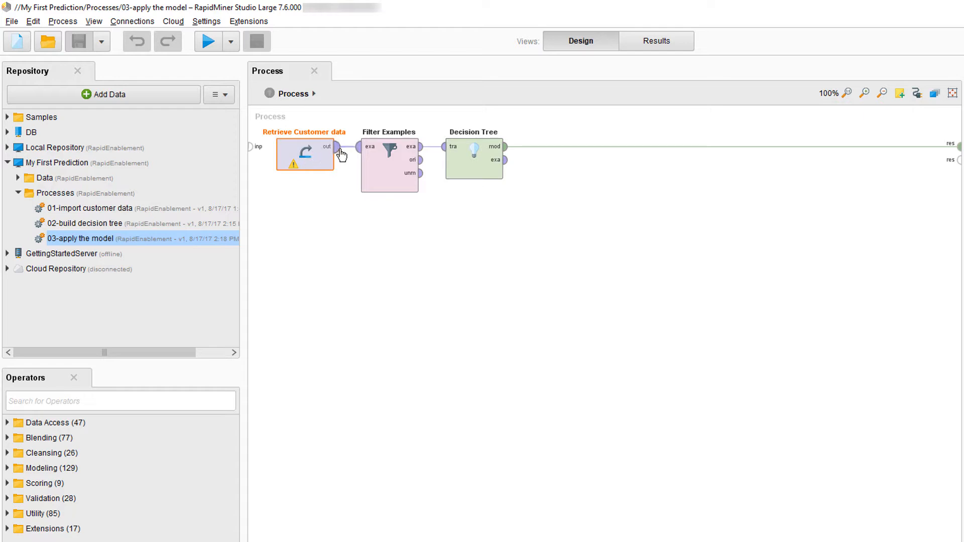
mouse_move(339, 154)
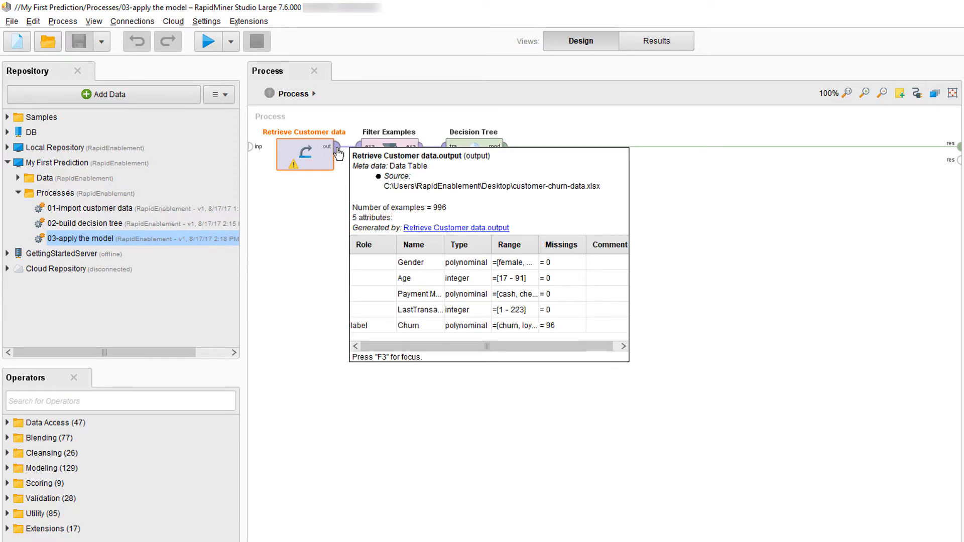
key(F3)
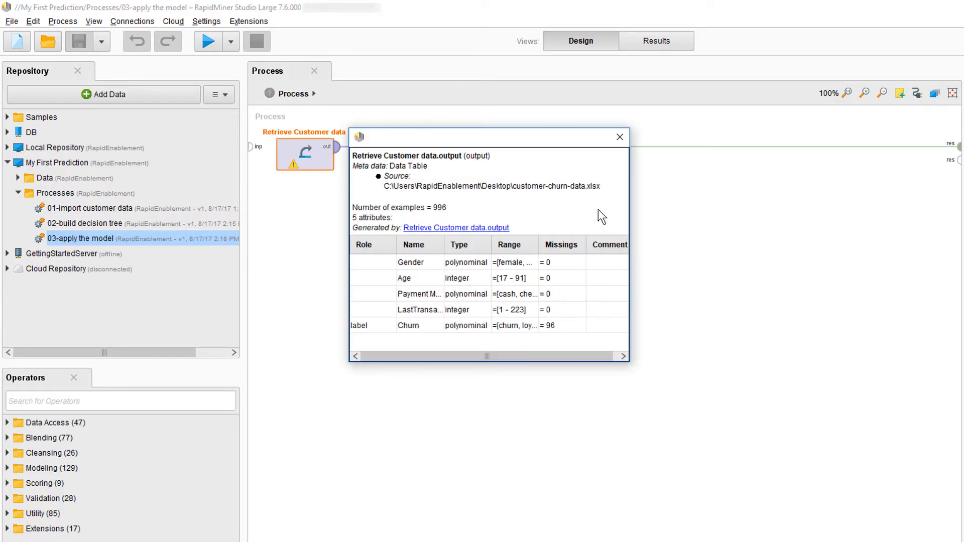
drag(632, 196, 769, 206)
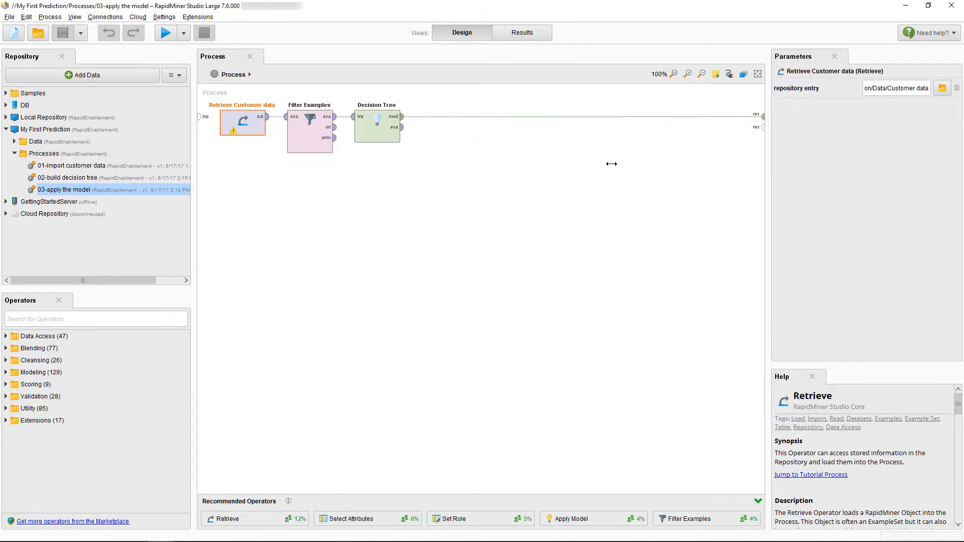
Review the filter condition defined in the Filter Examples operator.
click(311, 132)
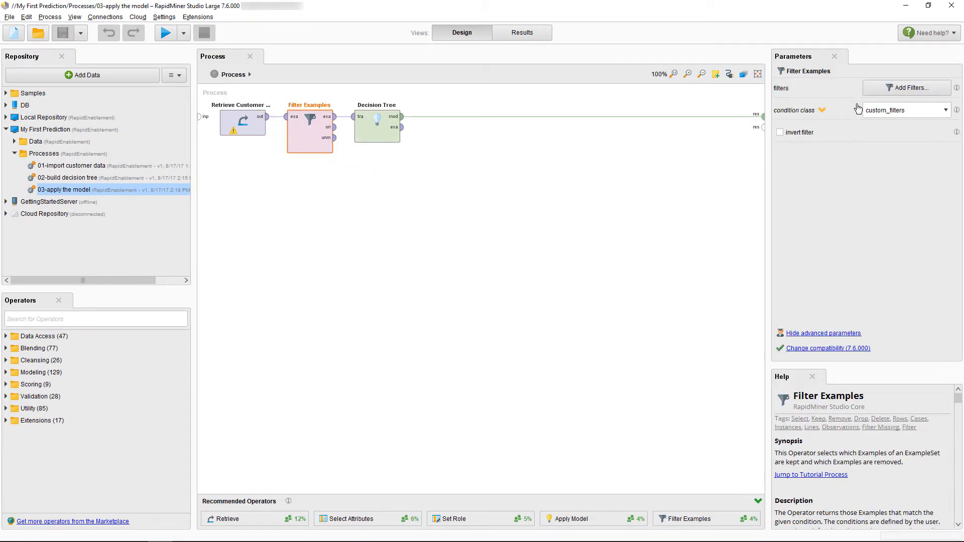
click(895, 93)
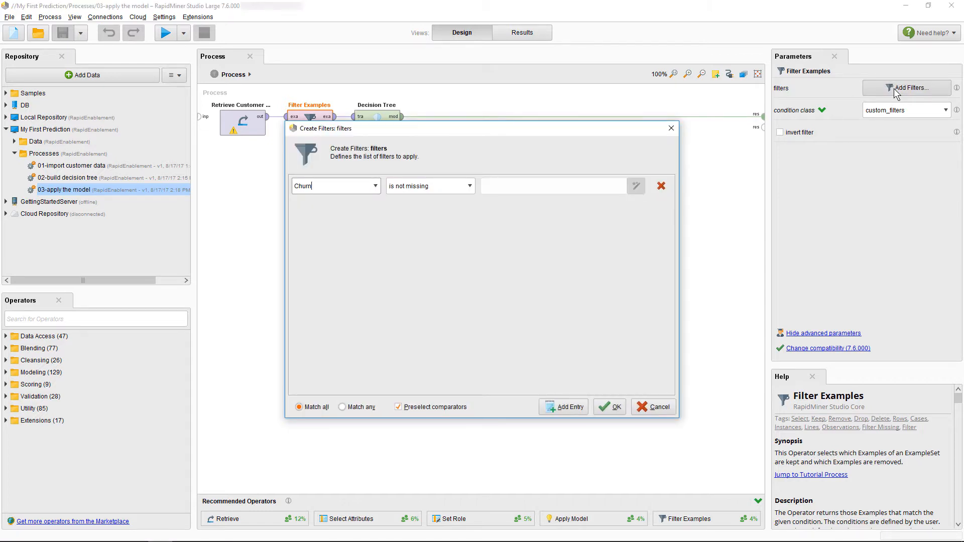
key(Escape)
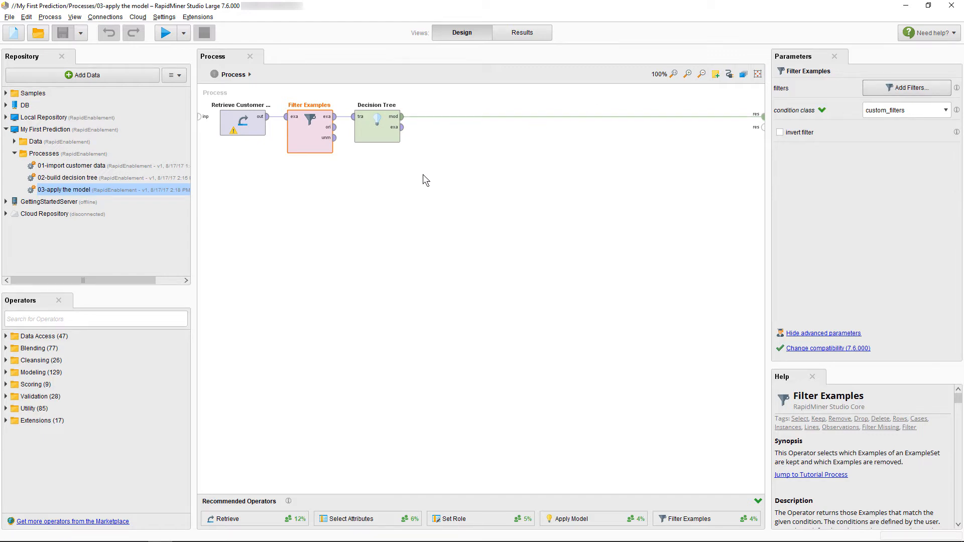
Shift Filter Examples and Decision Tree away from Retrieve Customer data, and add a second Filter Examples operator below the first.
drag(423, 174, 268, 99)
drag(305, 132, 405, 132)
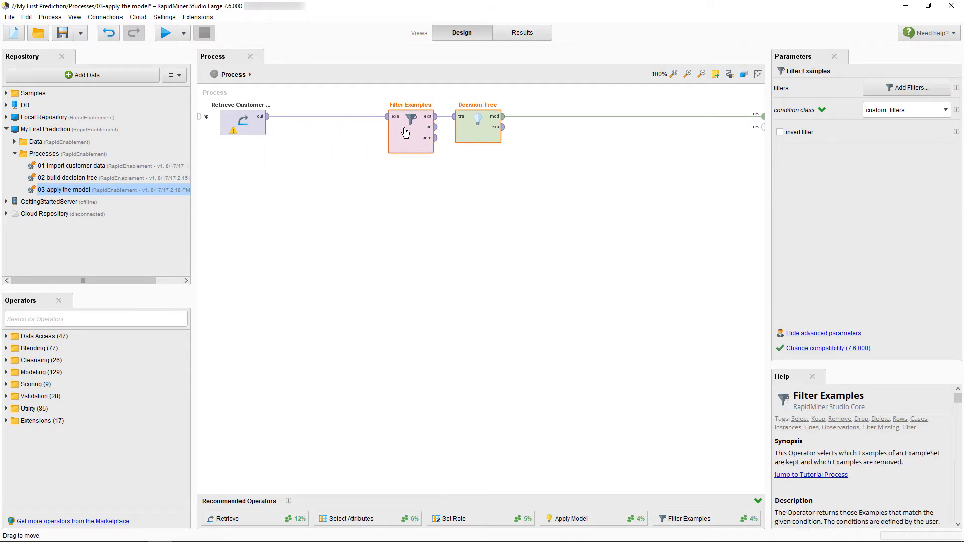
click(67, 319)
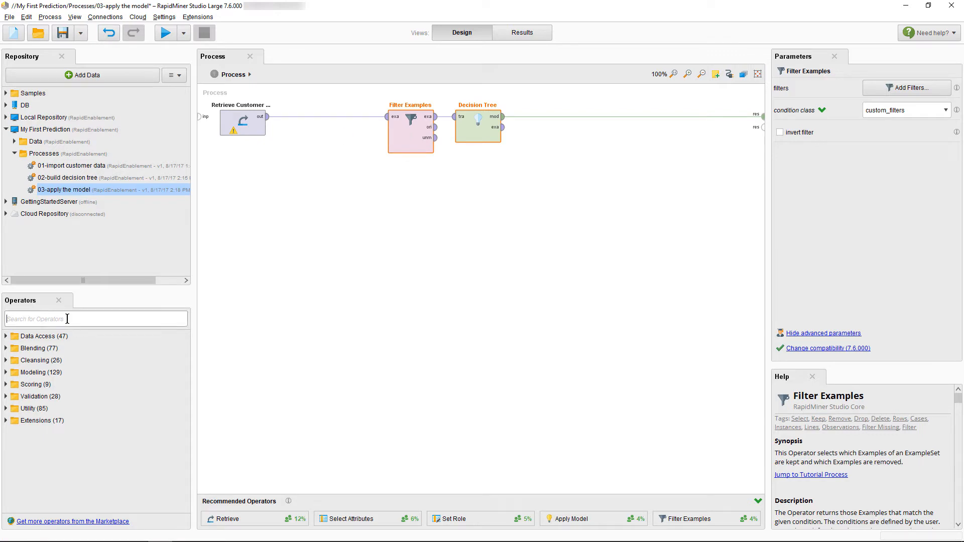
text(filter)
drag(67, 433, 404, 206)
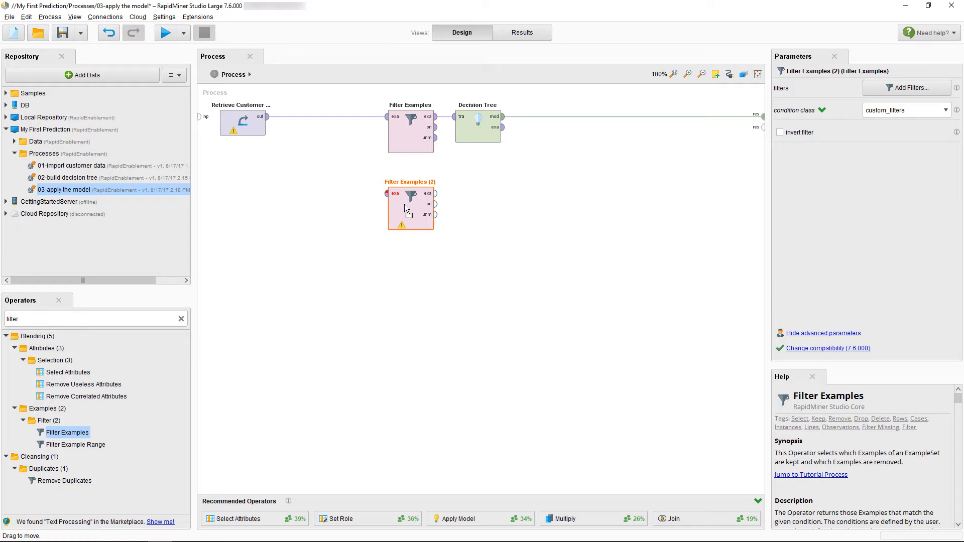
Connect the Retrieve Customer data output to both Filter Examples operators through an inserted Multiply operator.
click(269, 117)
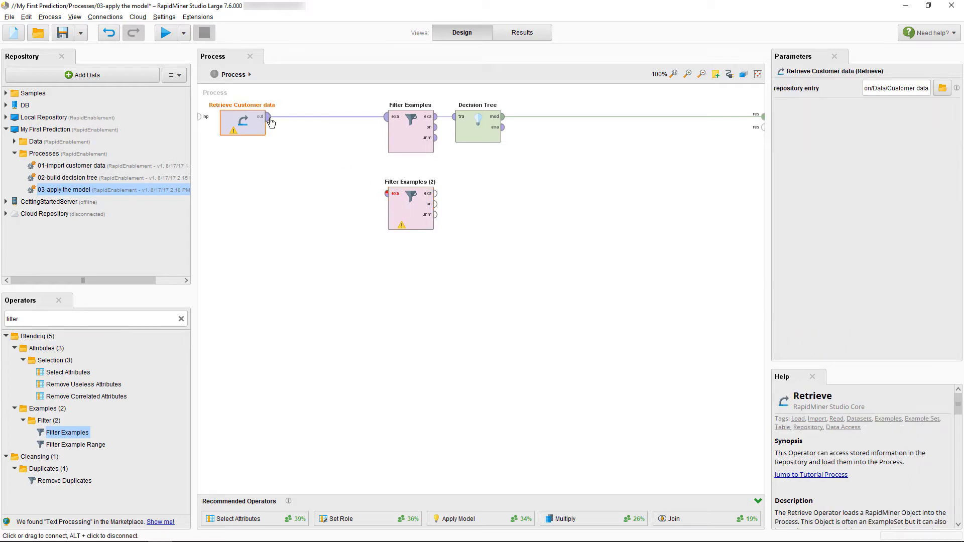
click(386, 194)
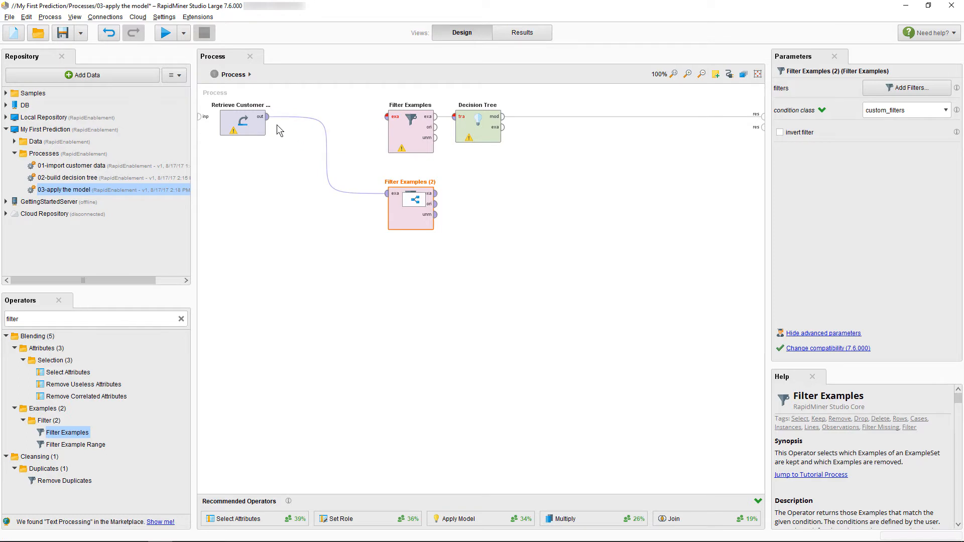
drag(267, 116, 386, 117)
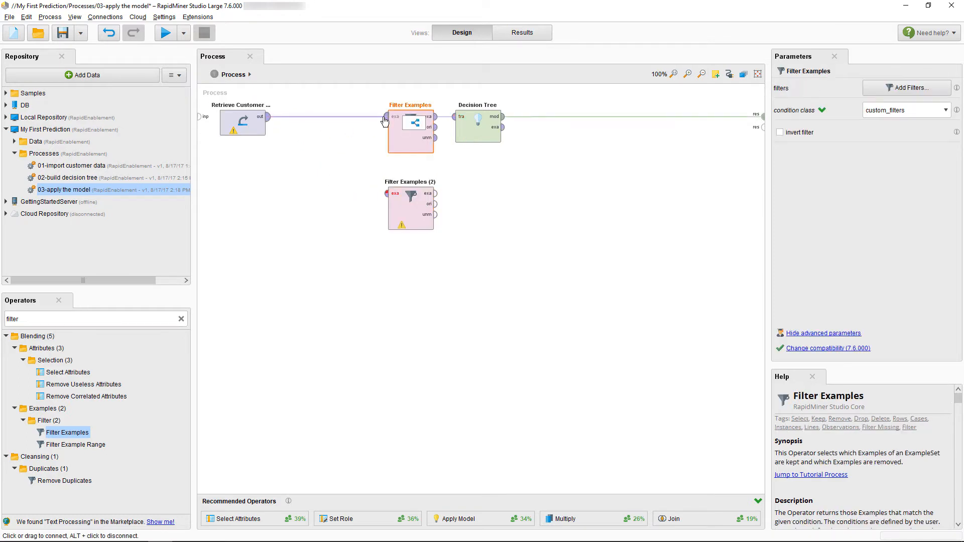
click(412, 121)
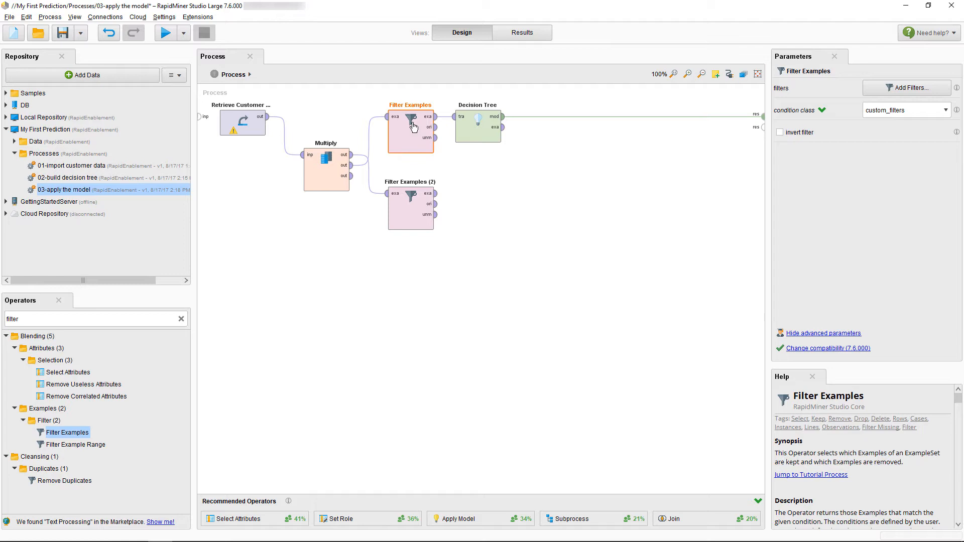
Rewire Multiply so its first output feeds Filter Examples and its second output feeds Filter Examples (2).
click(333, 168)
alt+click(356, 157)
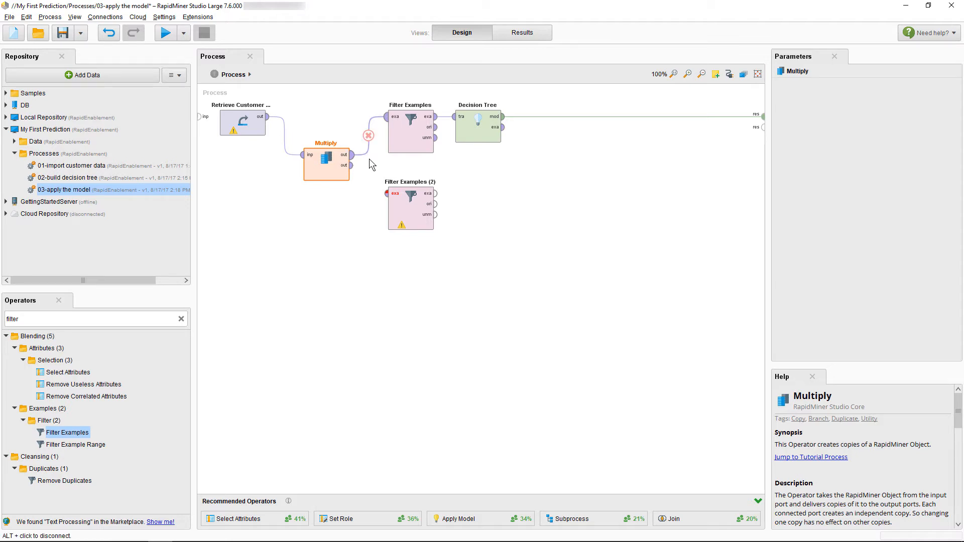
drag(351, 165, 386, 193)
Set the filter of Filter Examples (2) to keep the examples where Churn is missing.
click(401, 205)
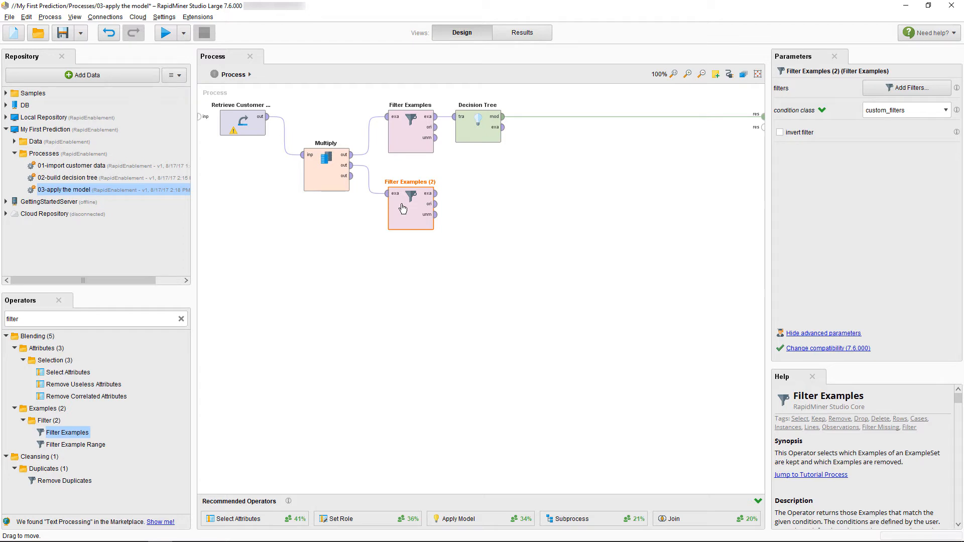
click(886, 89)
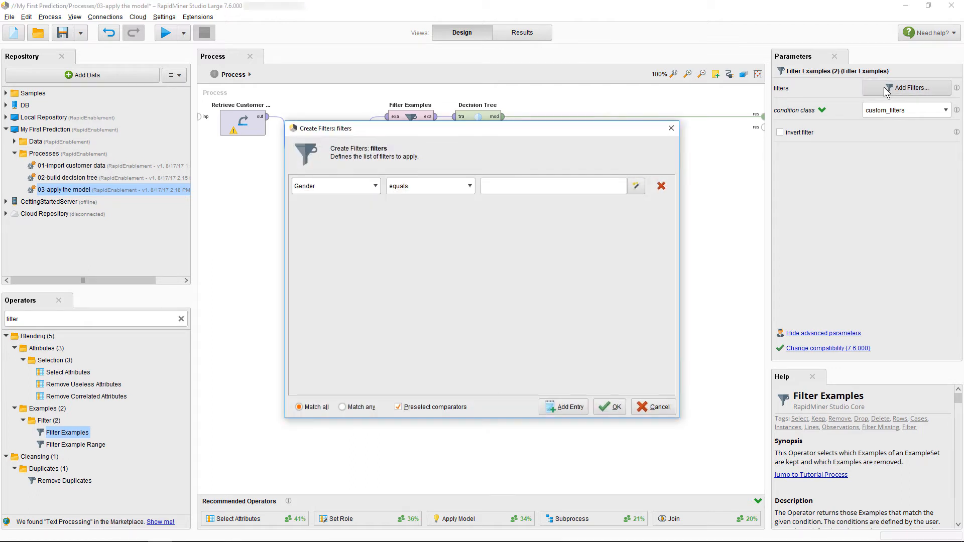
click(376, 187)
click(361, 235)
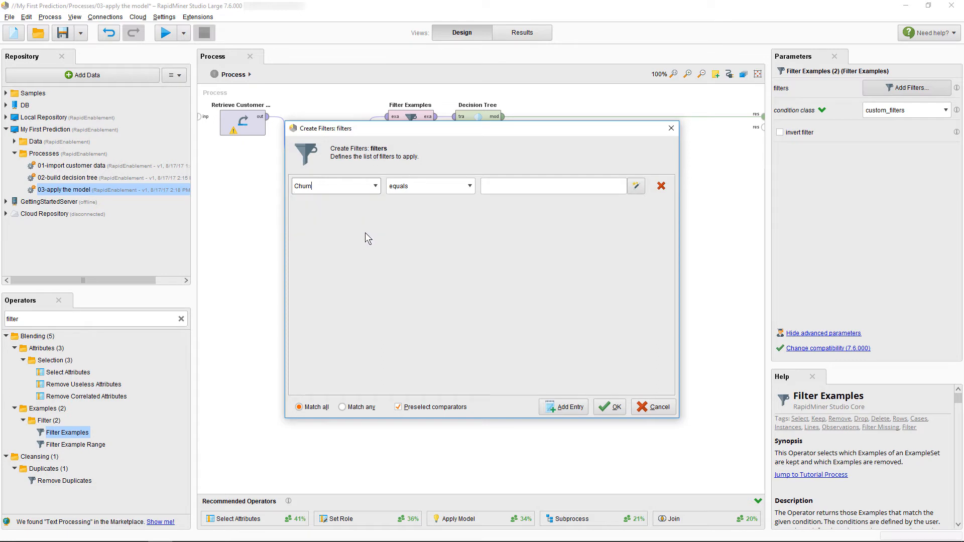
click(421, 190)
scroll(426, 252, down, 3)
click(426, 252)
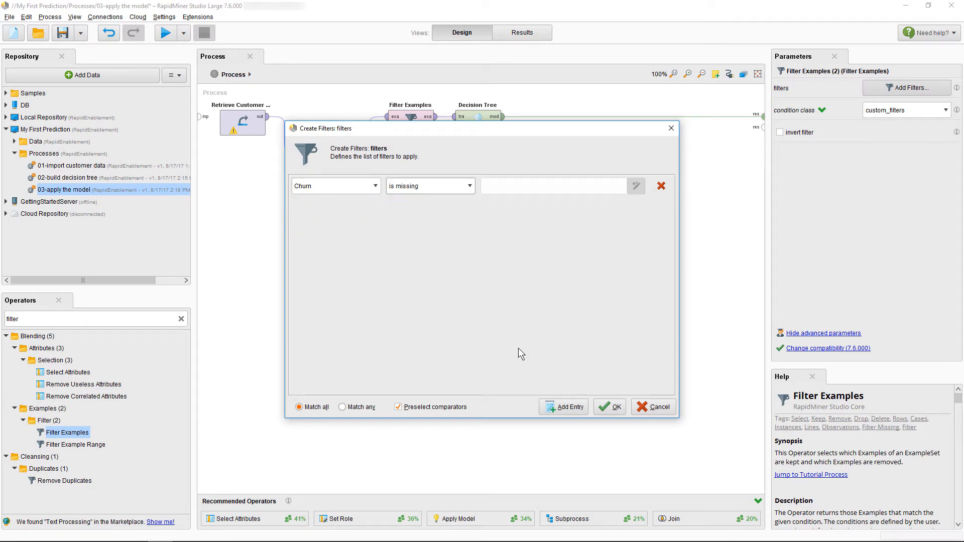
click(618, 408)
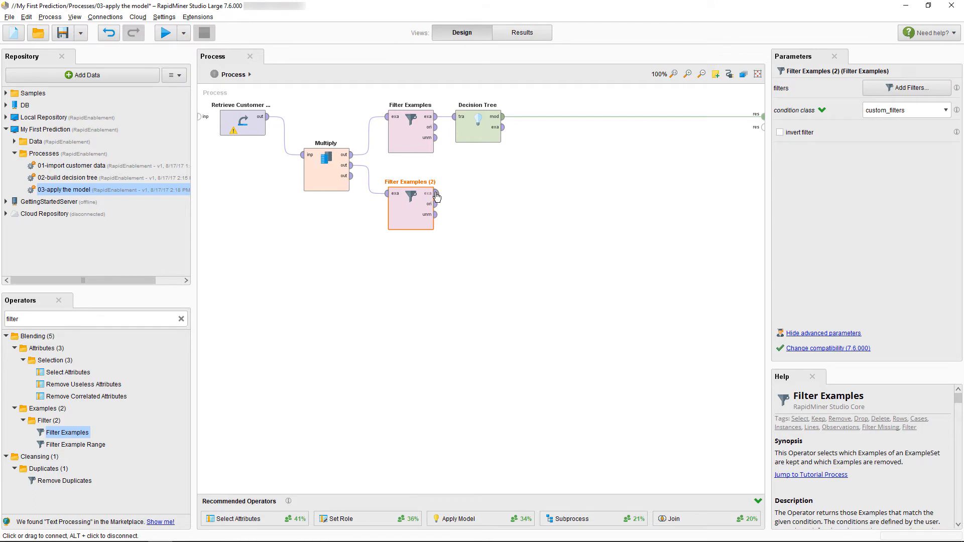
Connect the example output of Filter Examples (2) to the second result port and run the process to view the example set and tree.
drag(435, 194, 764, 128)
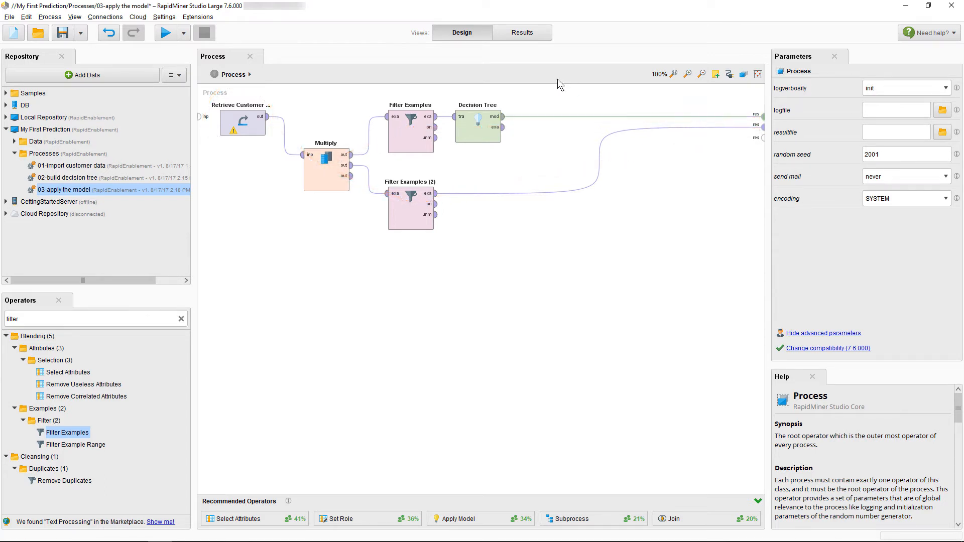
click(166, 32)
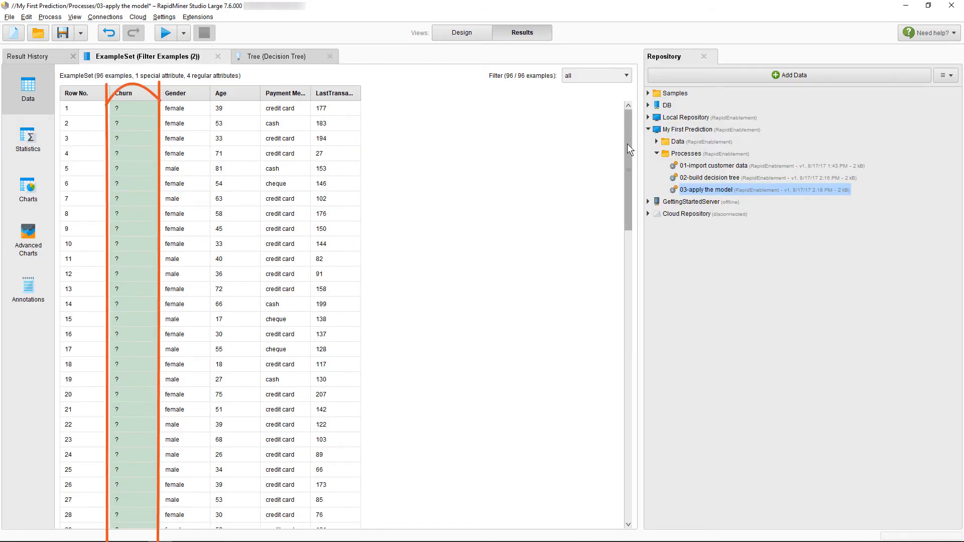
mouse_move(628, 143)
mouse_down()
mouse_move(632, 324)
mouse_move(617, 457)
mouse_move(637, 348)
mouse_move(650, 125)
mouse_up()
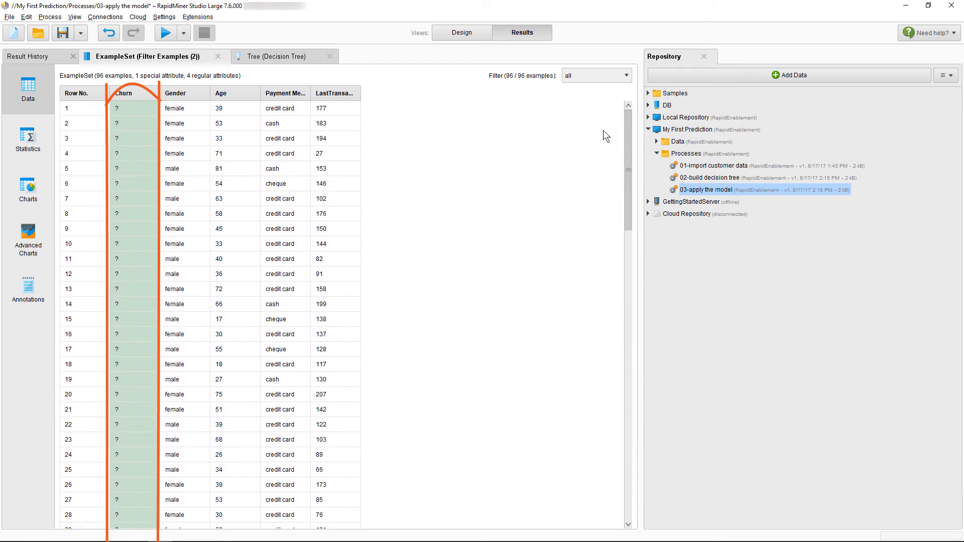
click(280, 58)
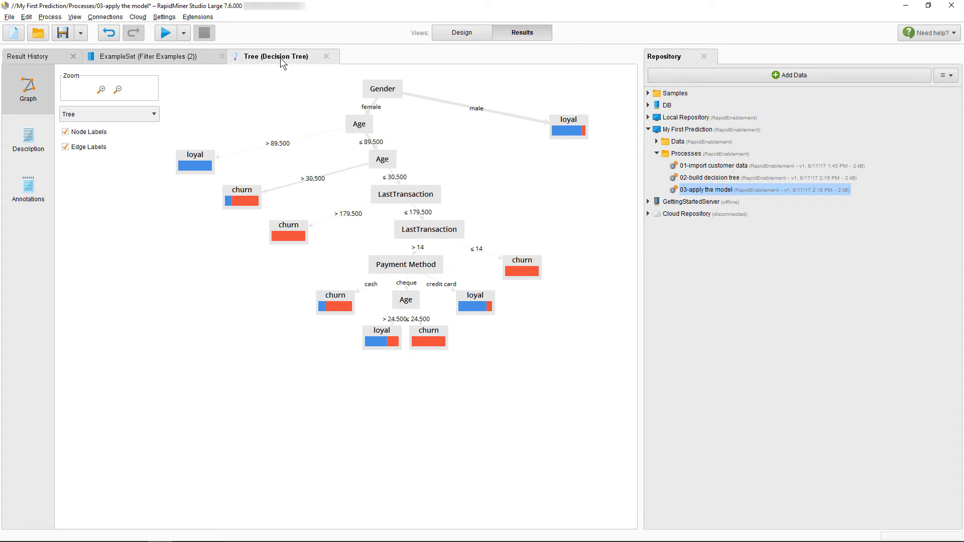
Add an Apply Model operator to the process, taking the Decision Tree model and the Filter Examples (2) output as its inputs.
click(446, 35)
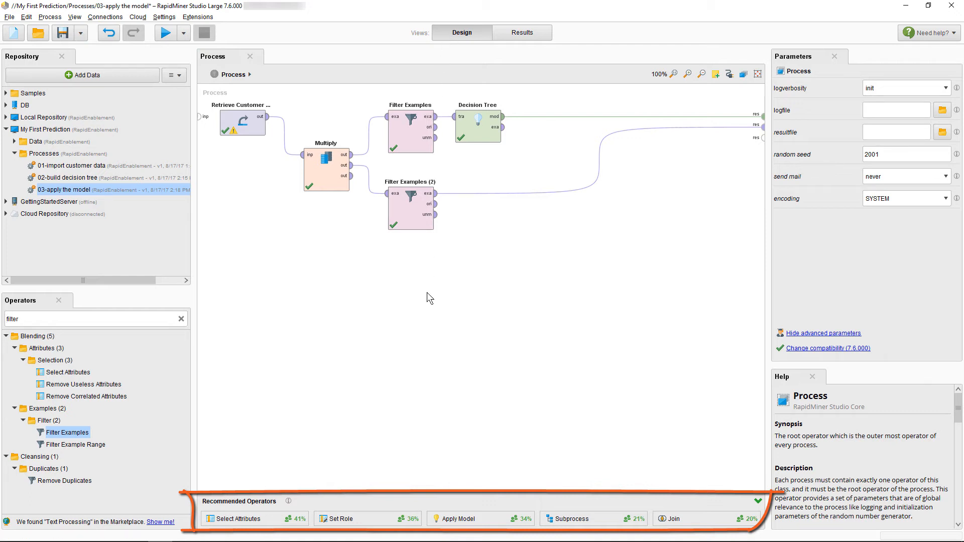
drag(444, 520, 542, 114)
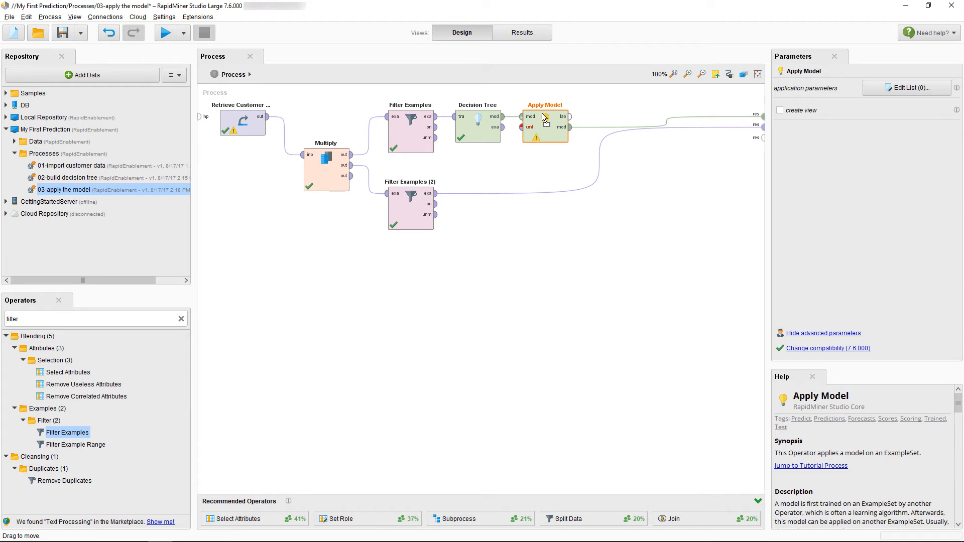
drag(543, 116, 573, 193)
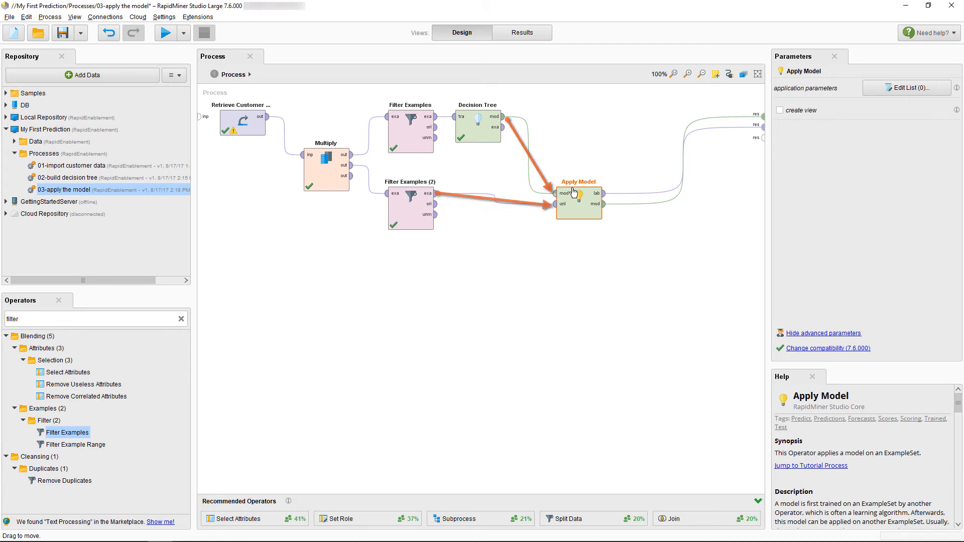
Review the previous run's decision tree and the Filter Examples (2) example set with missing Churn values.
click(520, 34)
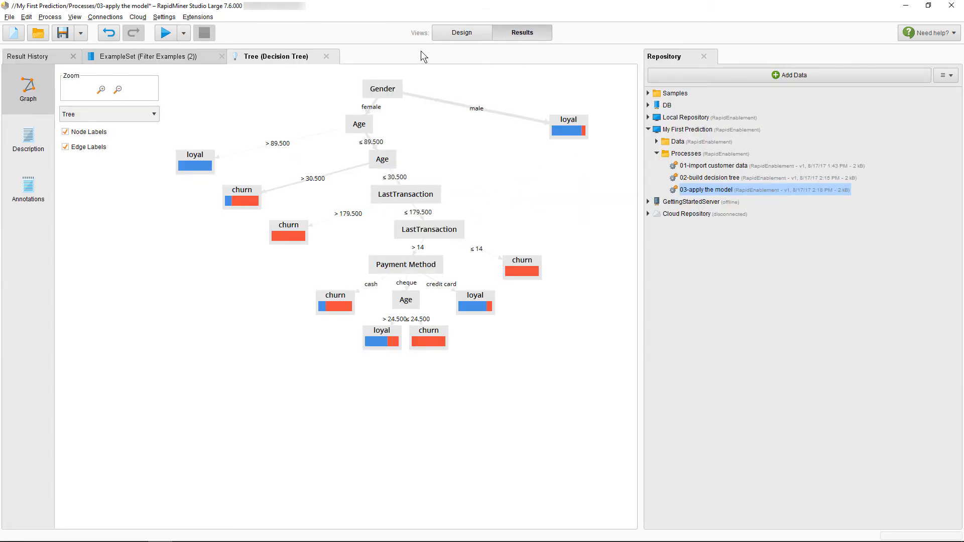
click(180, 57)
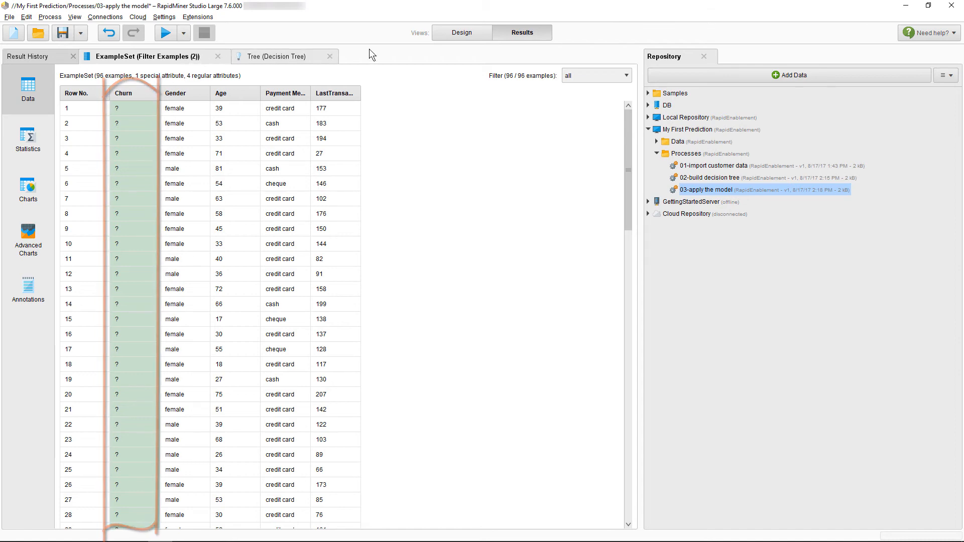
Return to the process design, save the 03-apply the model process and run it.
click(448, 32)
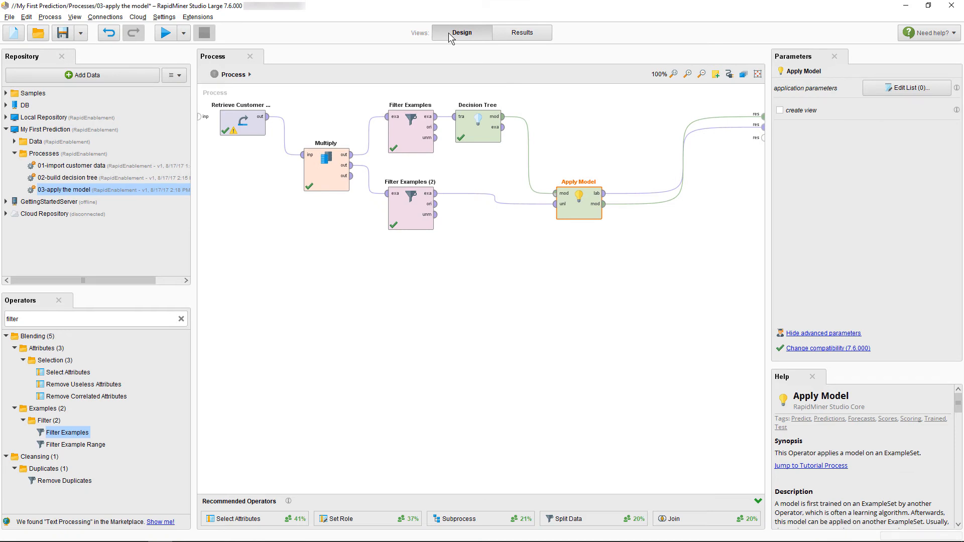
key(ctrl+s)
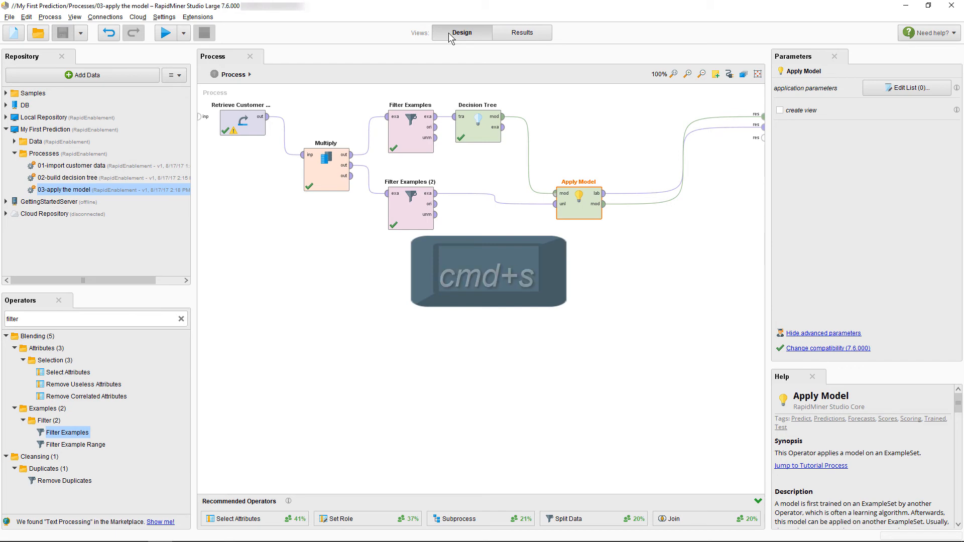
key(F11)
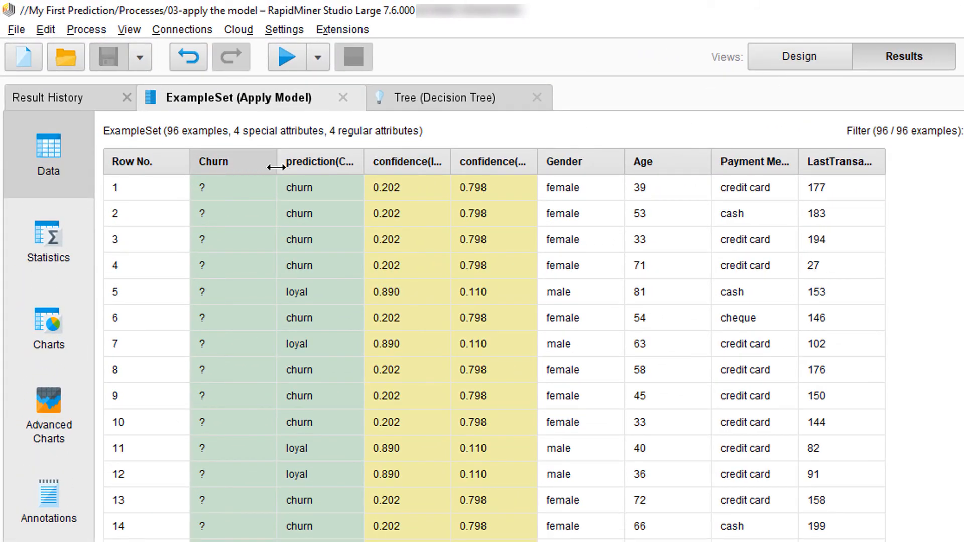
Narrow the Churn column and widen the prediction(Churn), confidence(loyal) and confidence(churn) columns of the Apply Model results to show their full headings.
drag(275, 167, 250, 166)
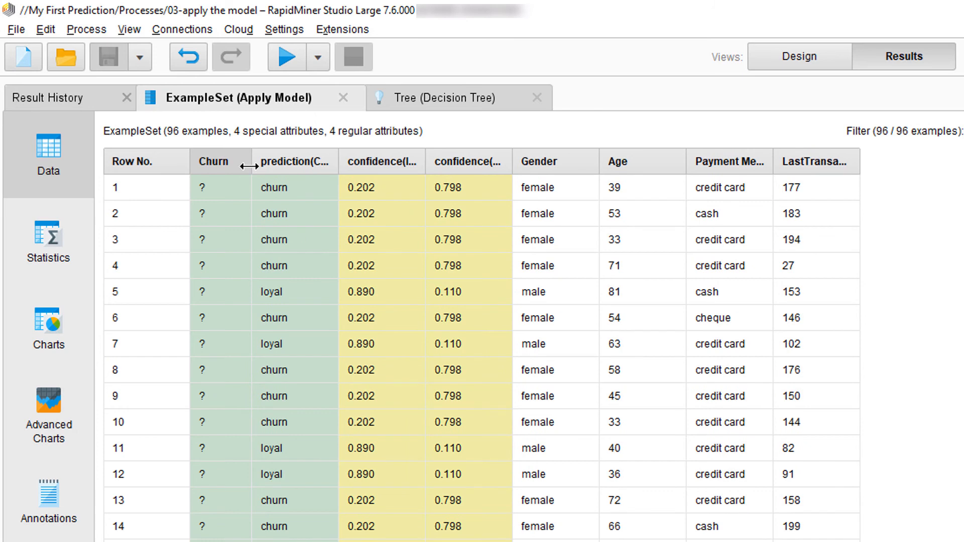
drag(250, 166, 249, 166)
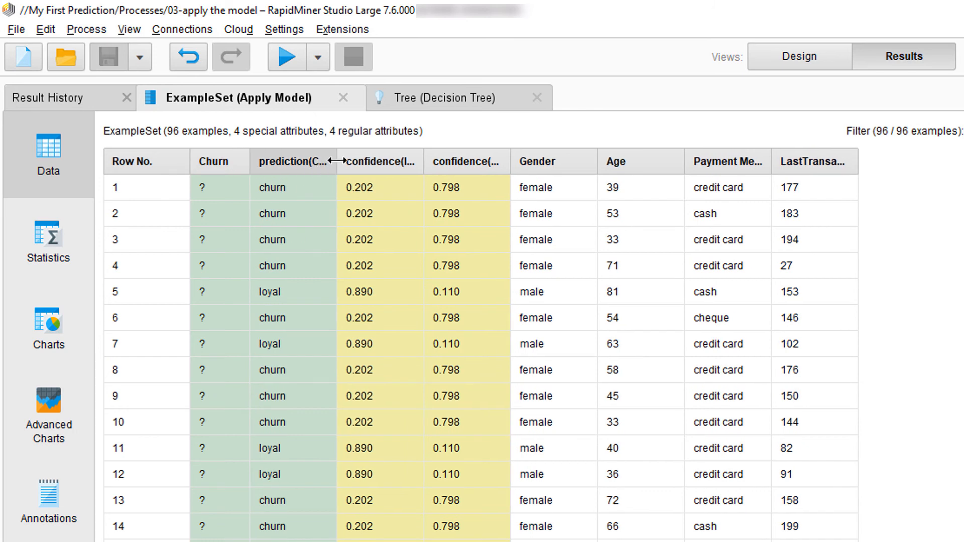
drag(333, 159, 359, 160)
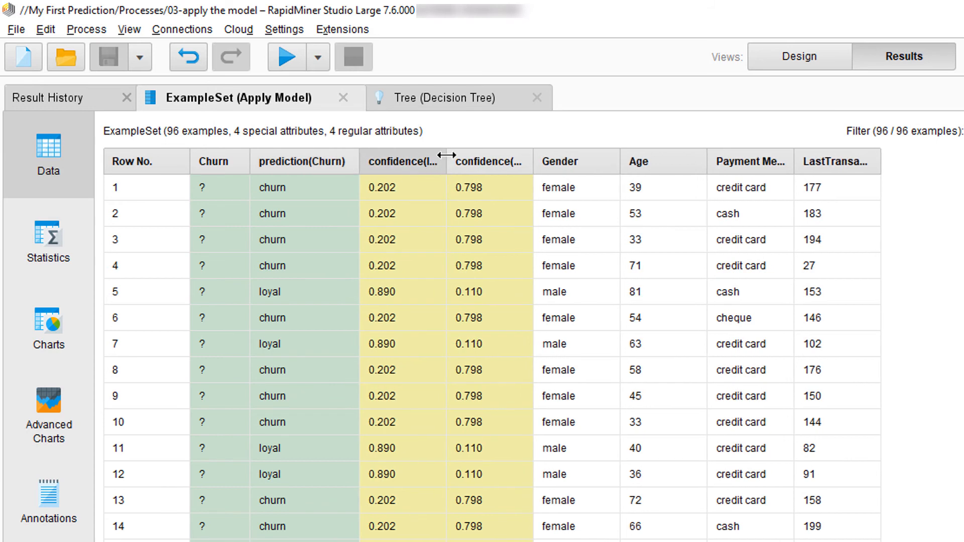
drag(447, 160, 463, 160)
drag(552, 159, 588, 160)
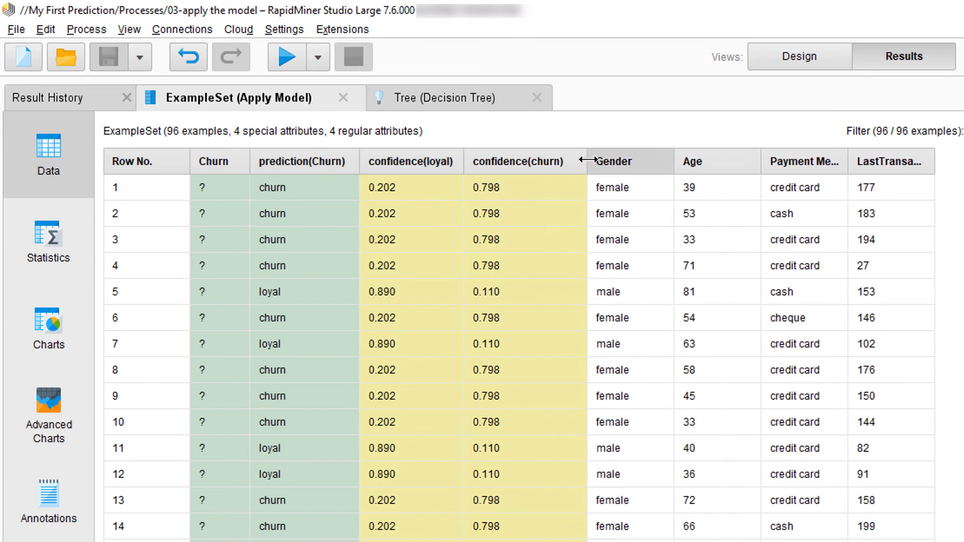